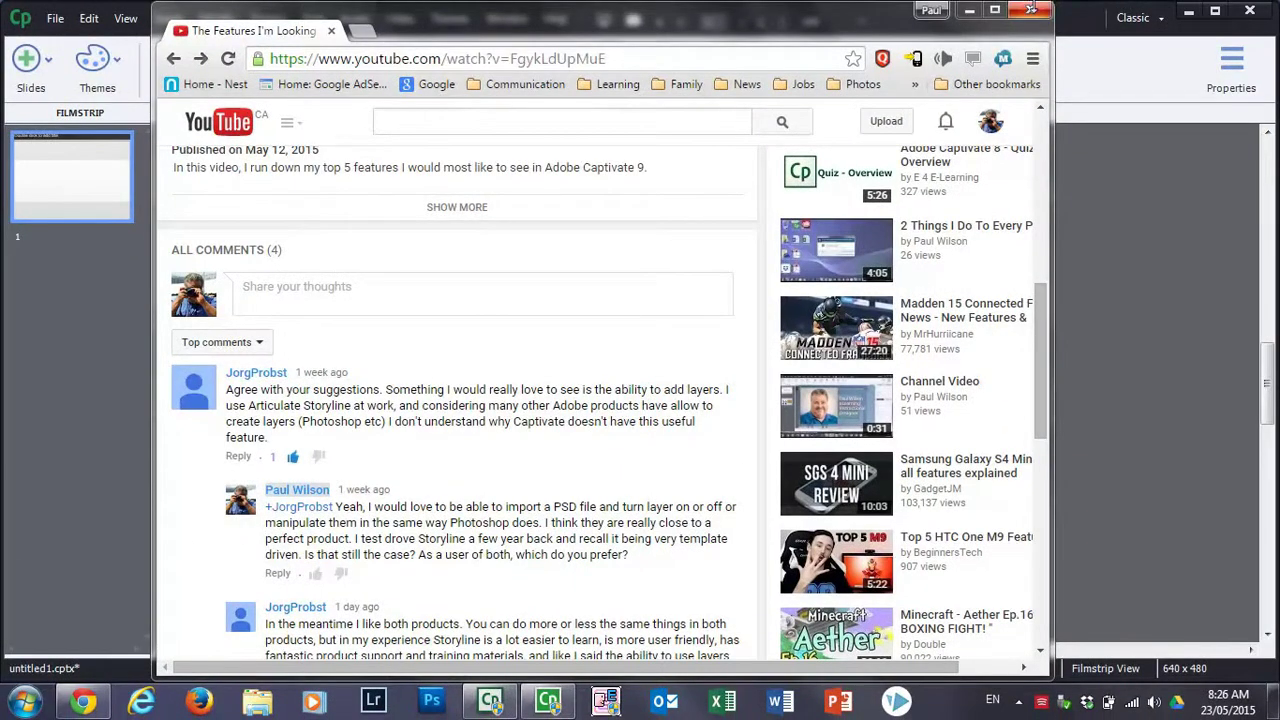
# - Close the browser window and open sound-mixer-icon-psd.psd from the Desktop as a Photoshop import
pyautogui.click(1030, 10)
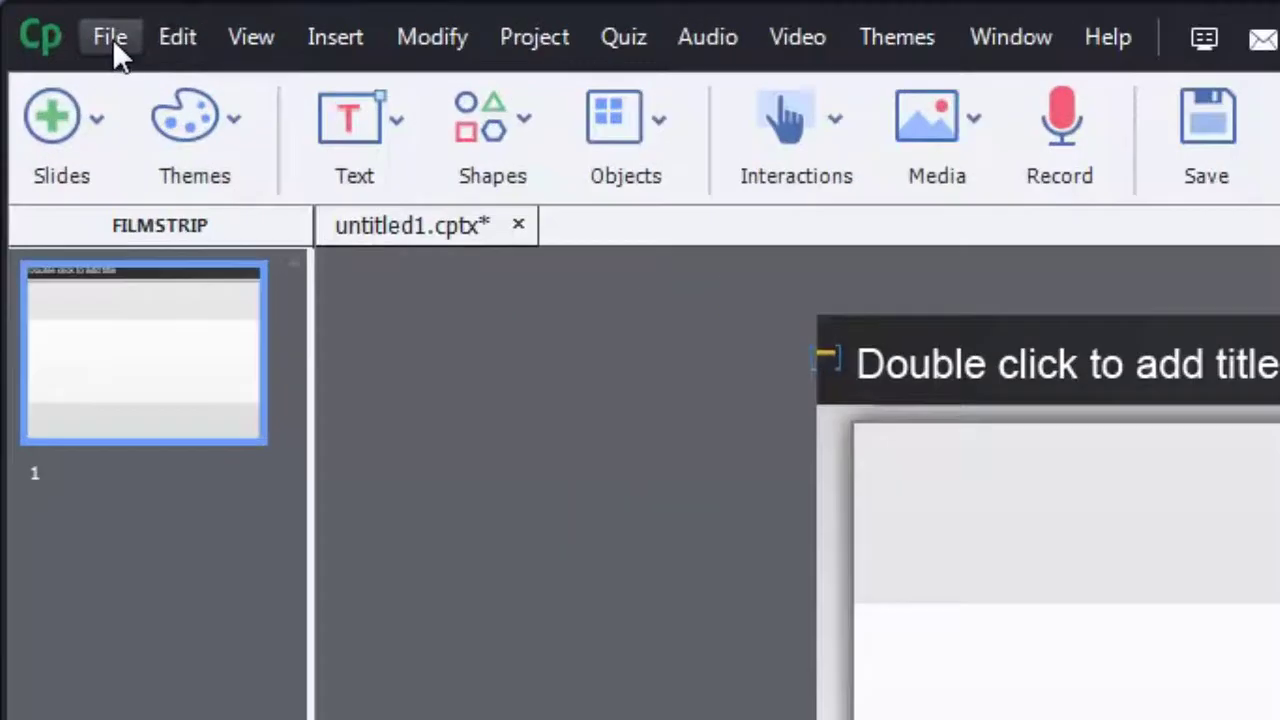
pyautogui.click(56, 19)
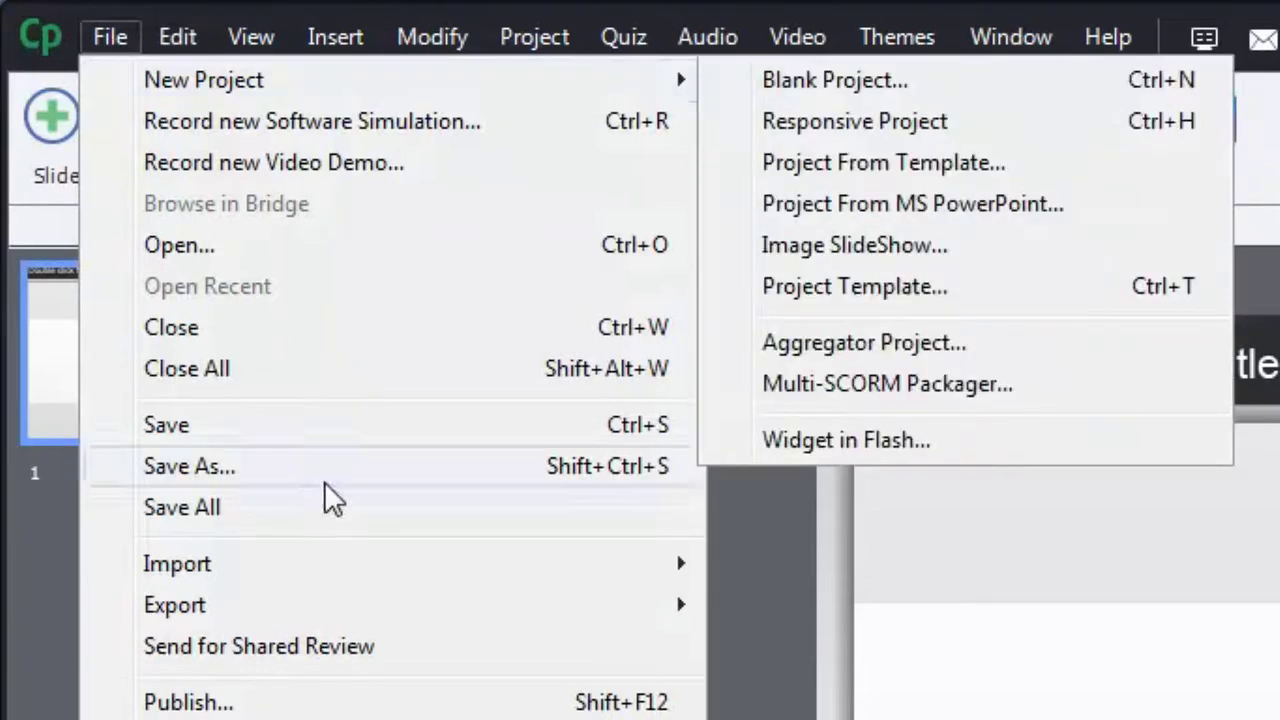
pyautogui.moveTo(366, 563)
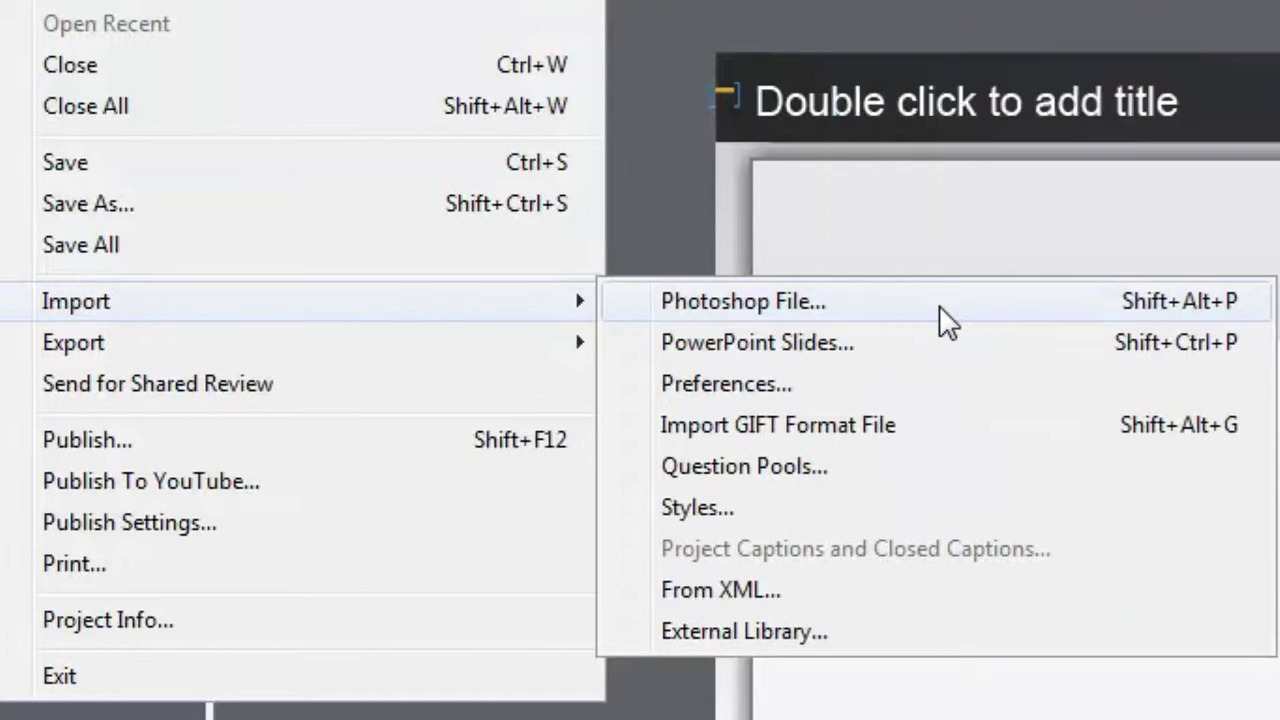
pyautogui.click(942, 305)
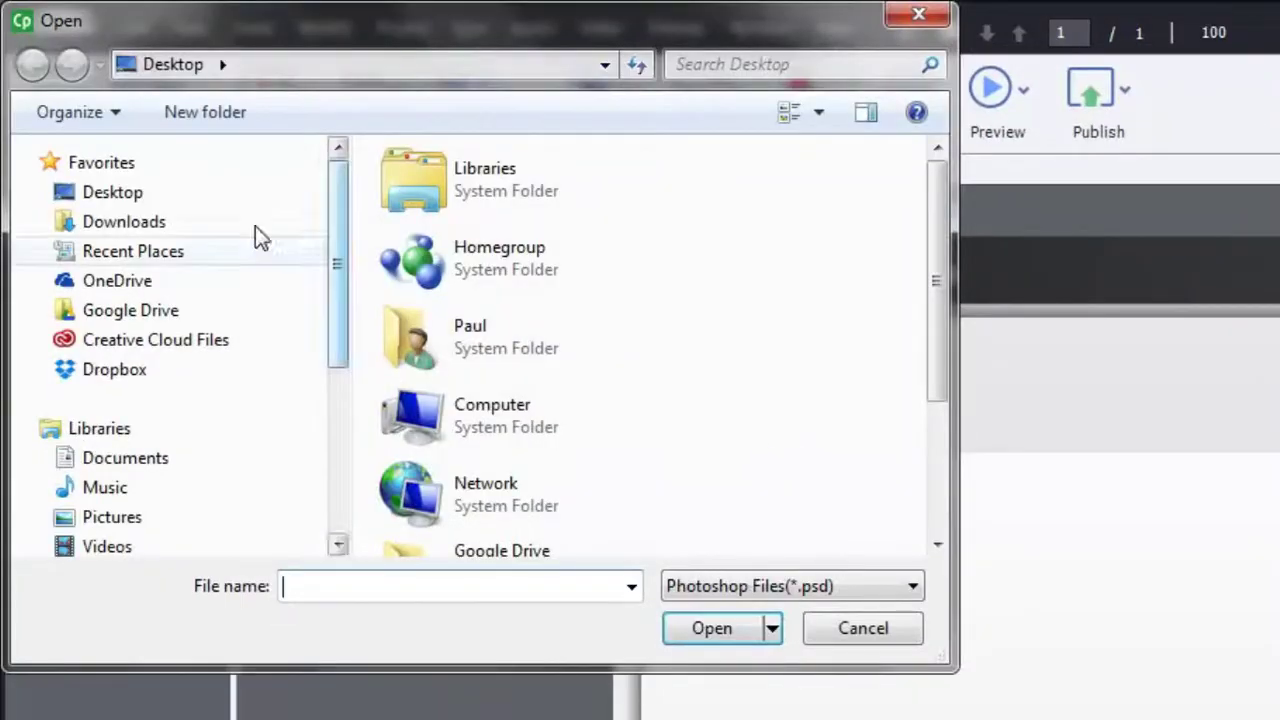
pyautogui.click(148, 195)
pyautogui.click(934, 464)
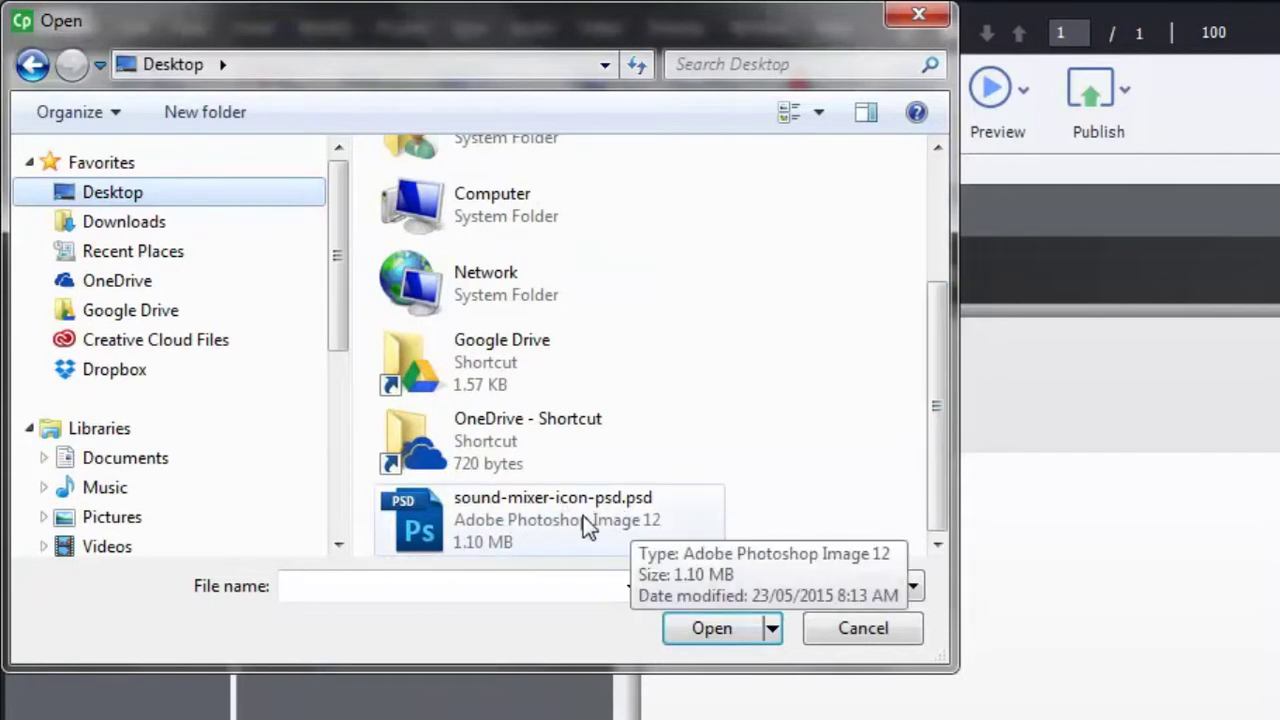
pyautogui.click(482, 516)
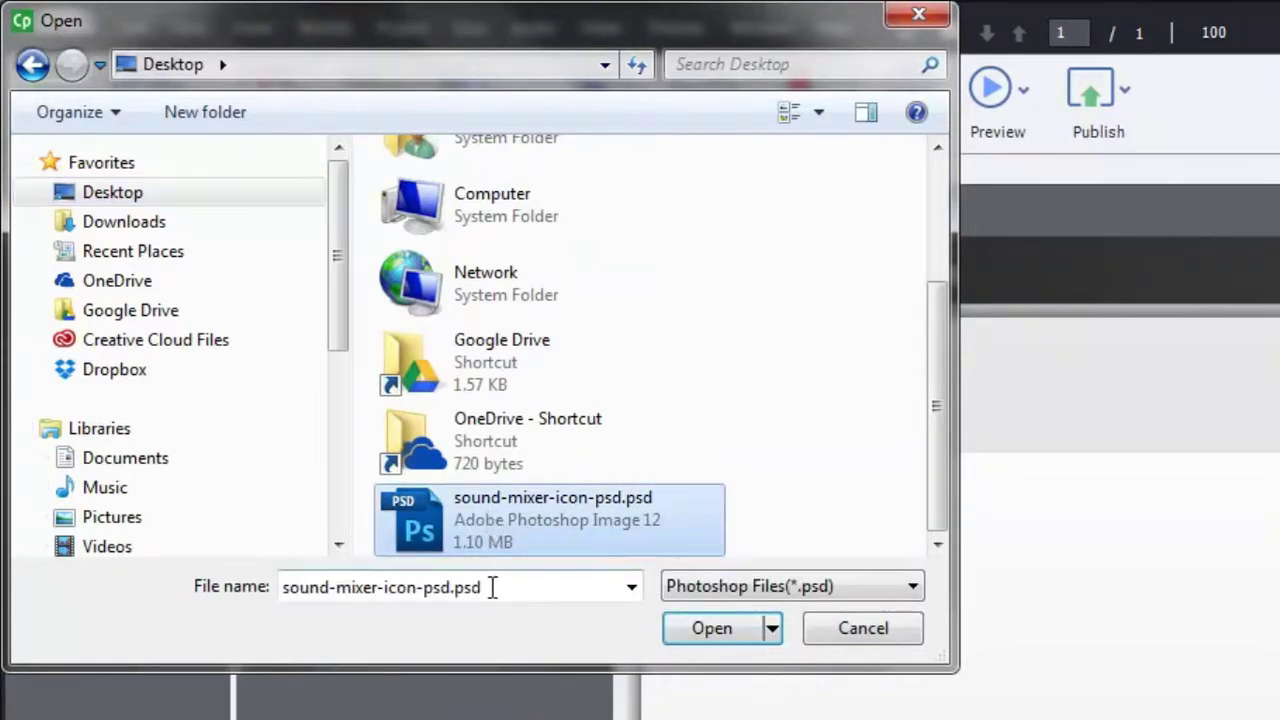
pyautogui.click(727, 631)
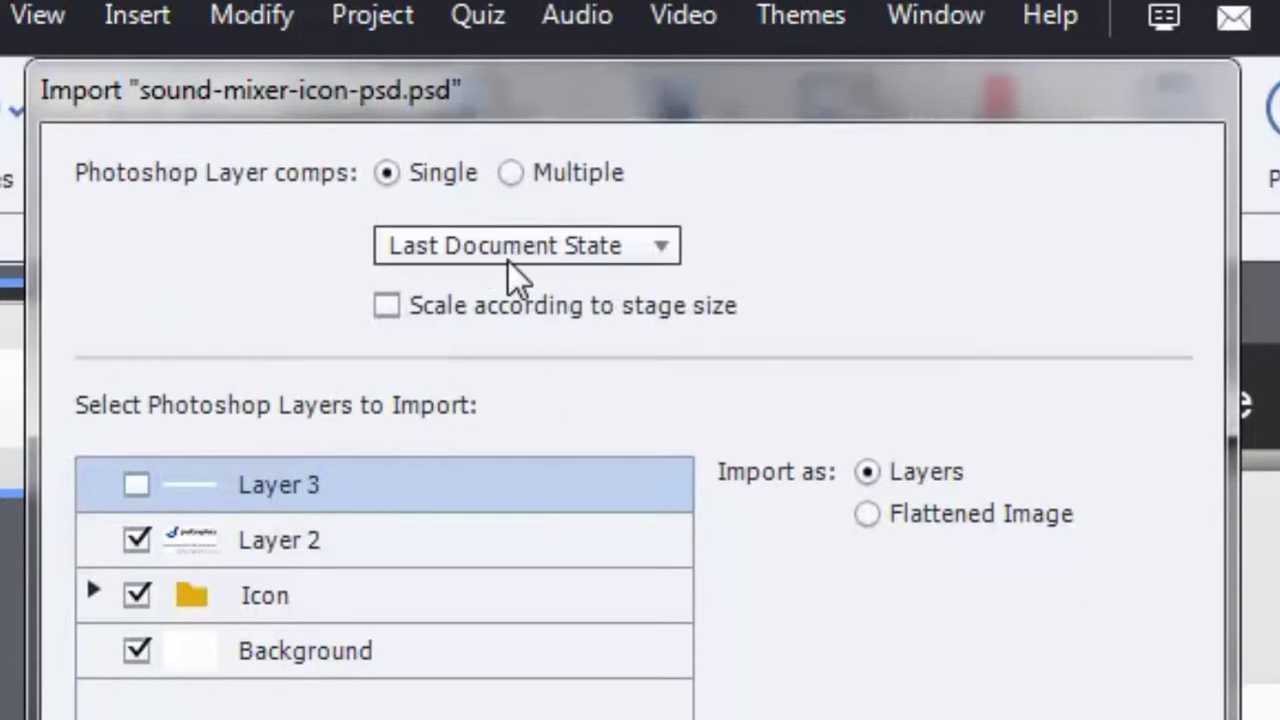
# - Import the Photoshop file as layers, scaled according to stage size, with the Background layer excluded
pyautogui.click(478, 312)
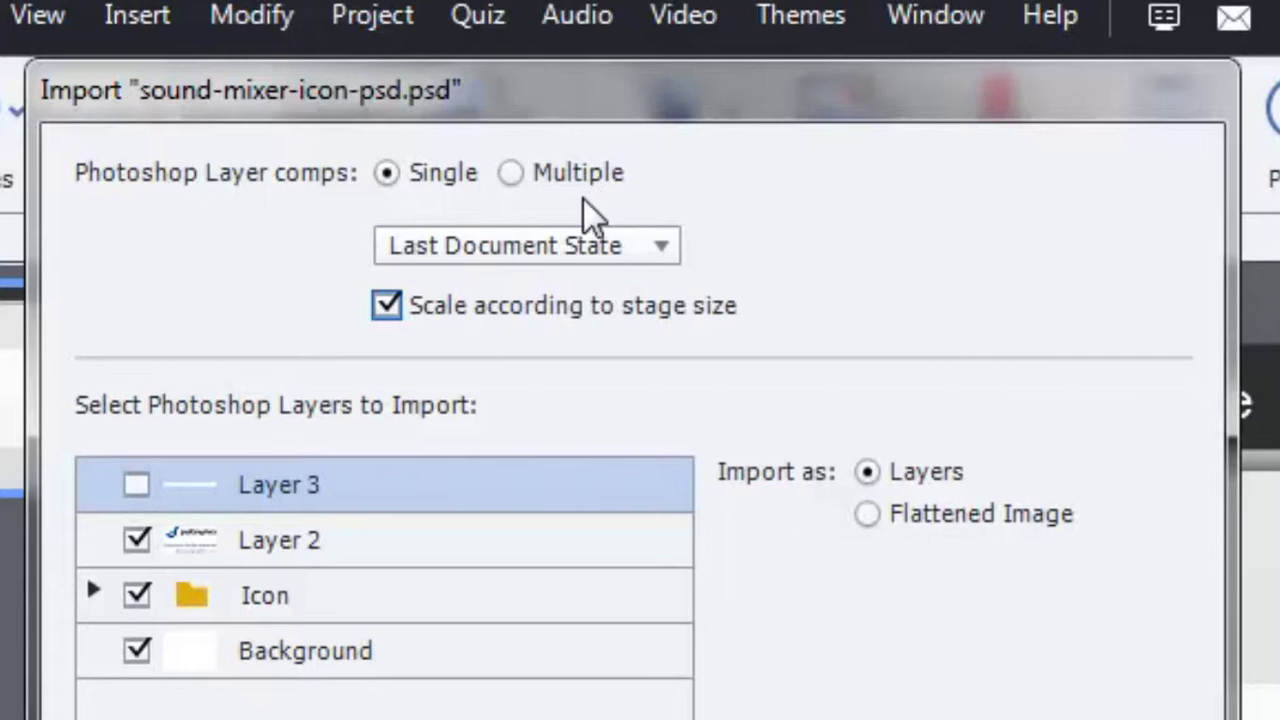
pyautogui.click(94, 594)
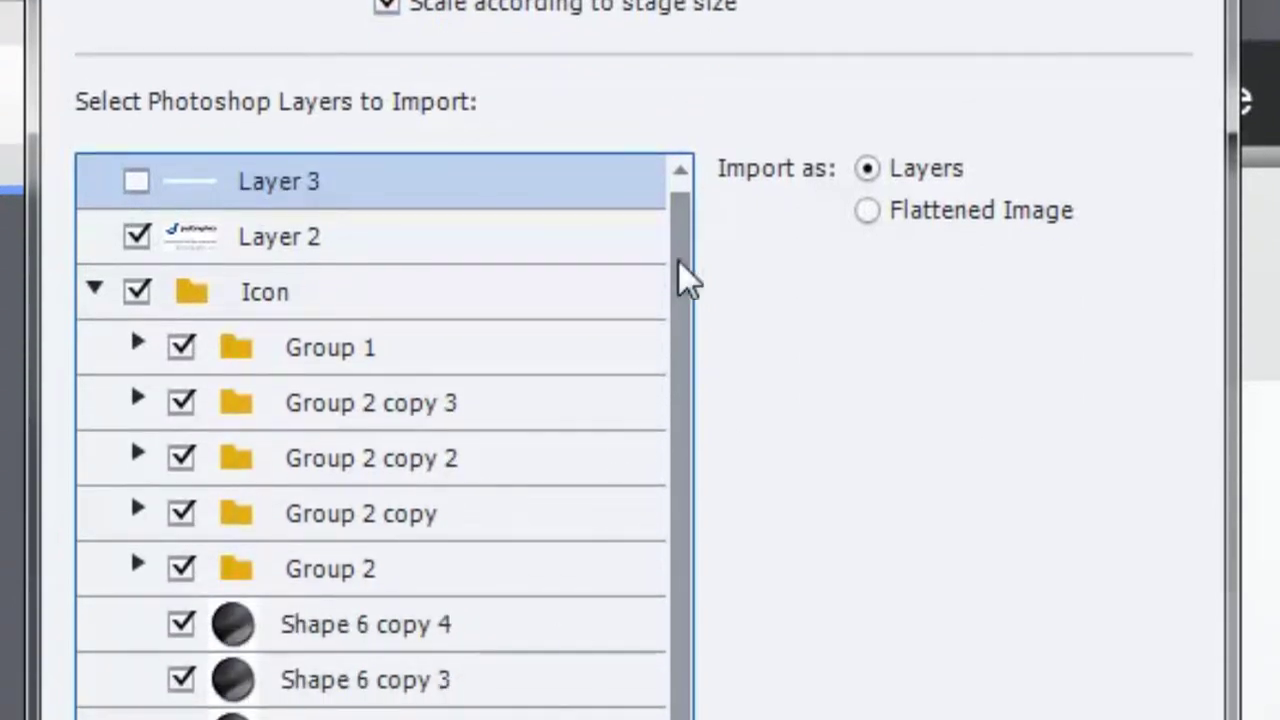
pyautogui.scroll(-3, 683, 295)
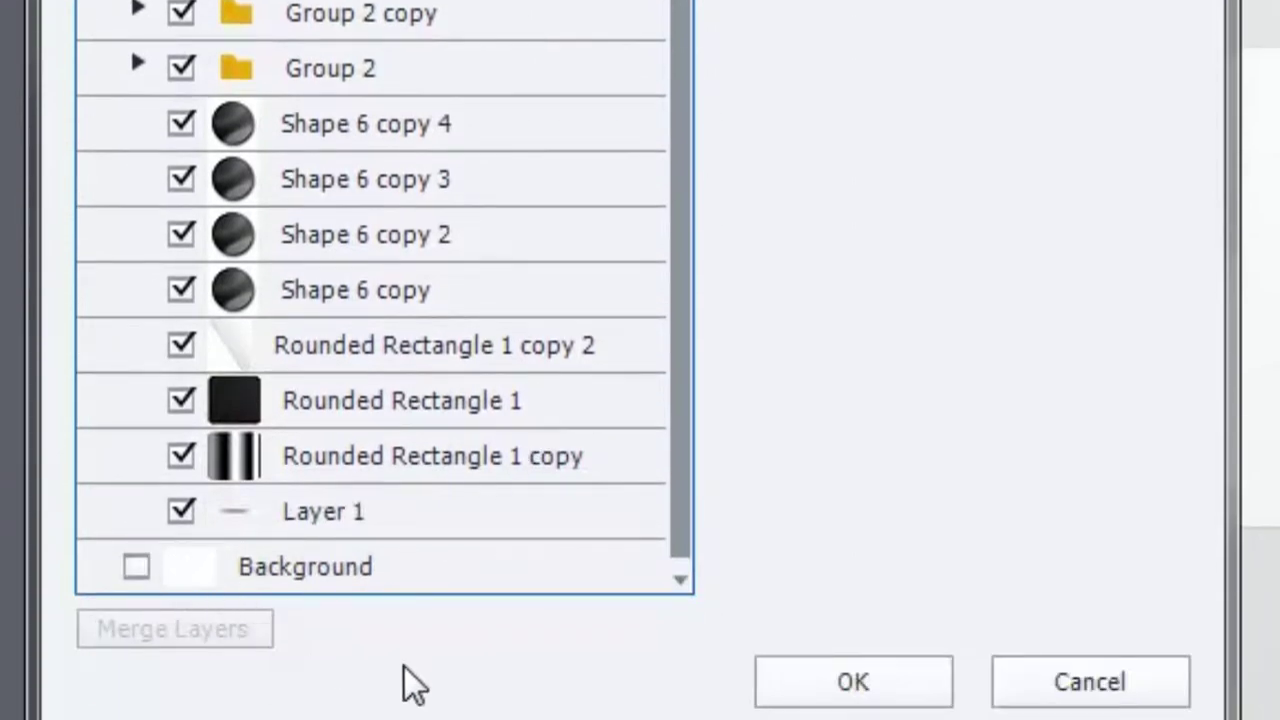
pyautogui.moveTo(680, 408); pyautogui.dragTo(687, 262)
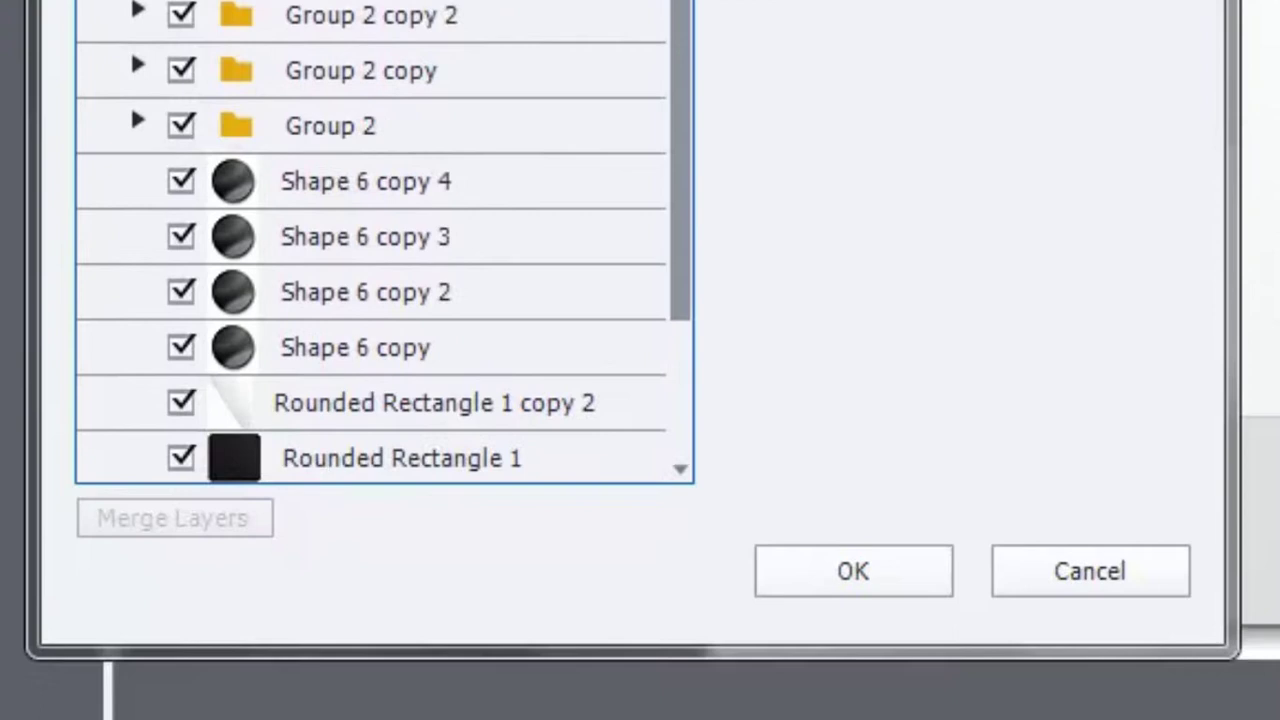
pyautogui.click(885, 574)
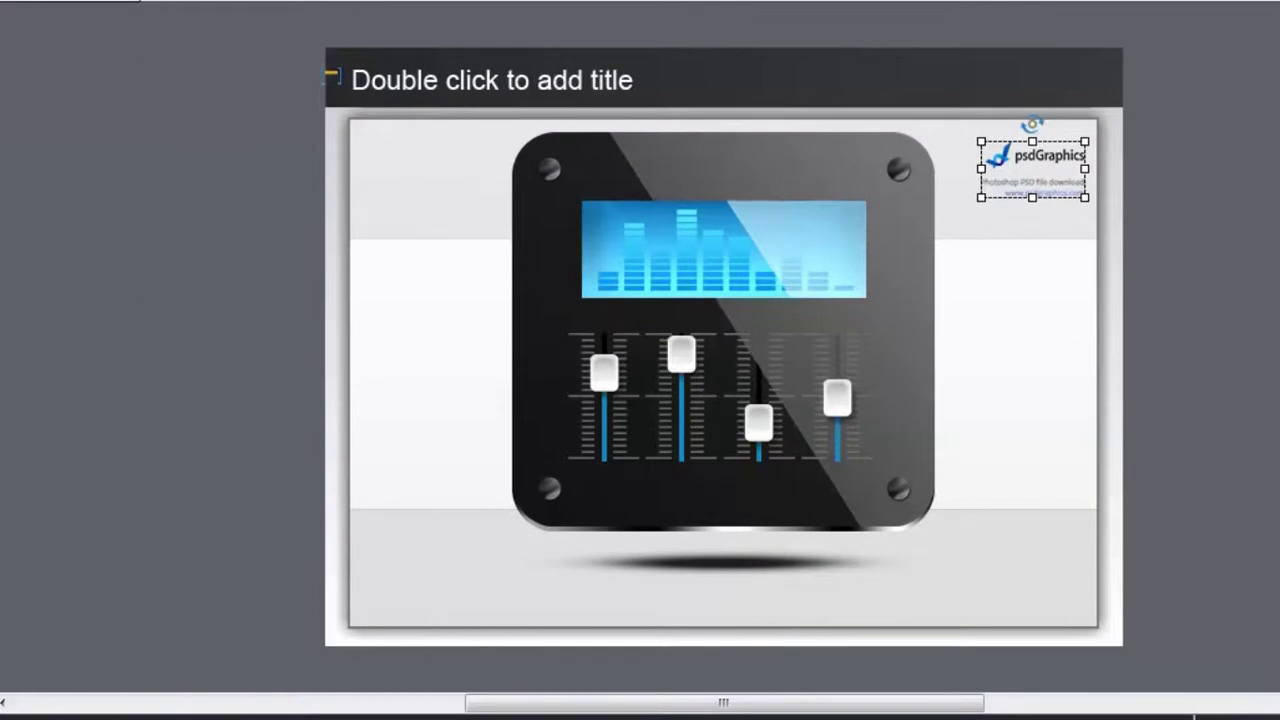
# - Show the slide's Timeline and look through the imported image layers
pyautogui.hotkey('alt', 'w')
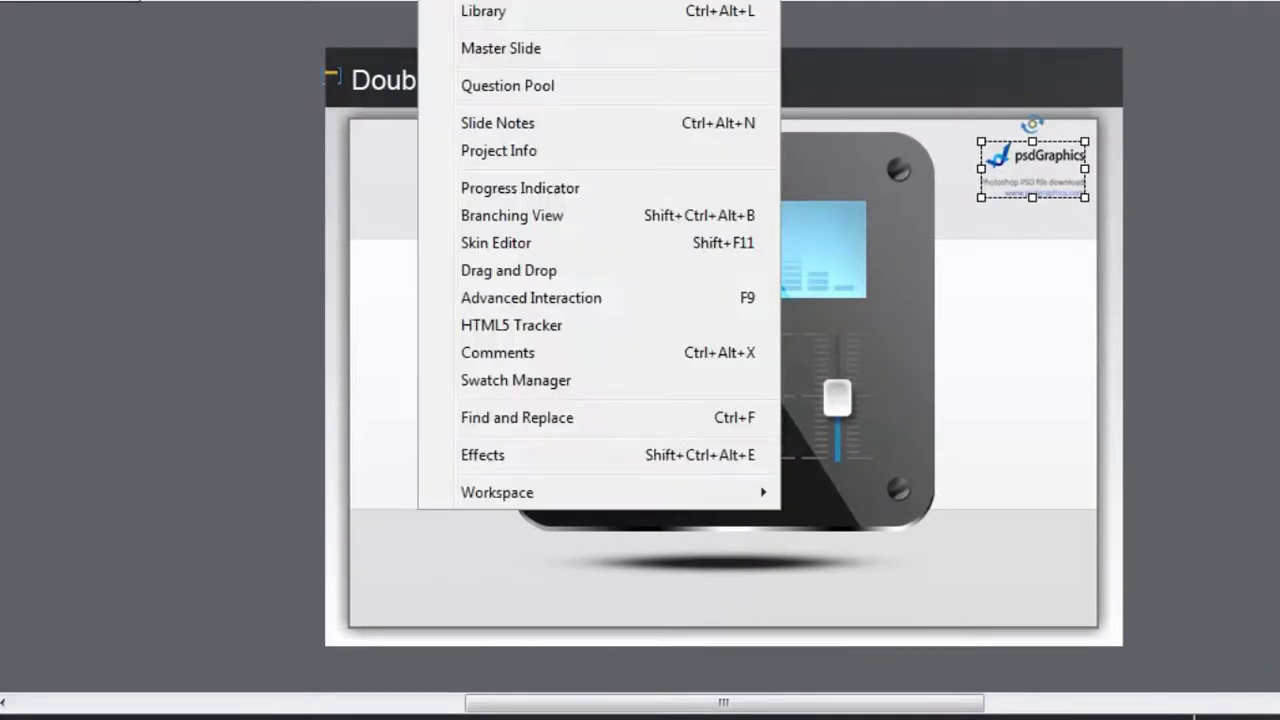
pyautogui.click(488, 2)
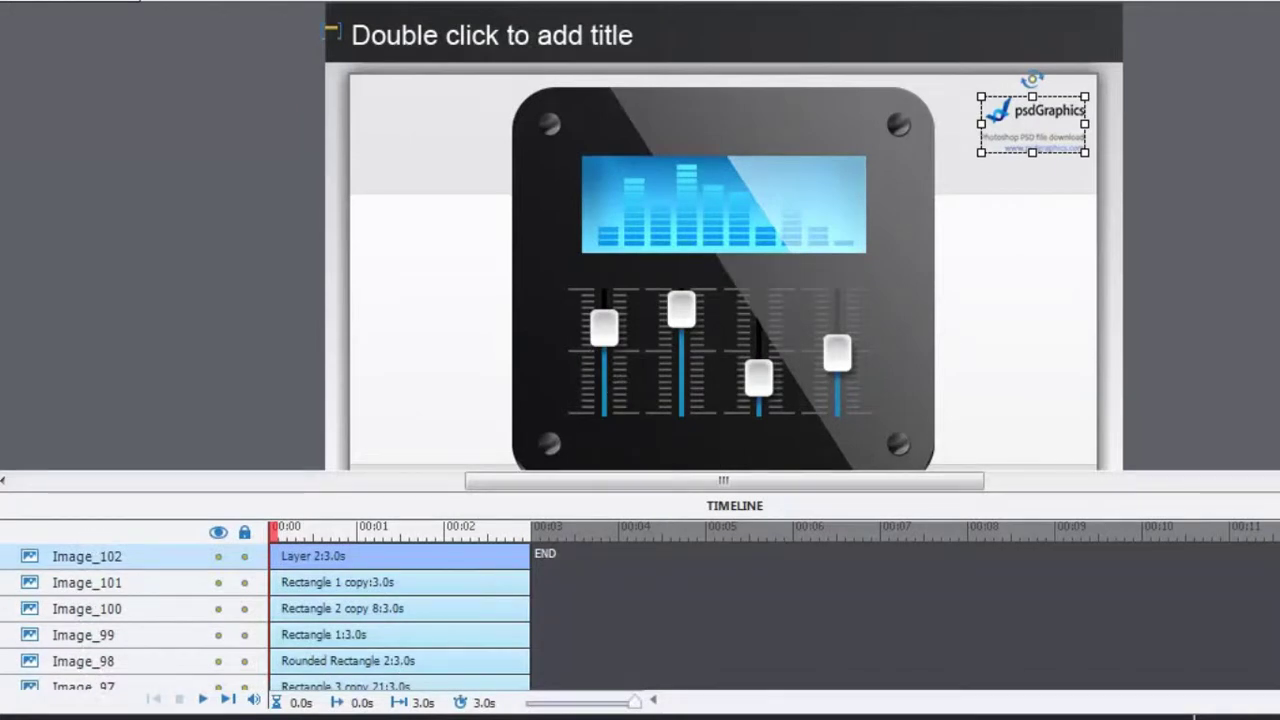
pyautogui.scroll(-5, 265, 616)
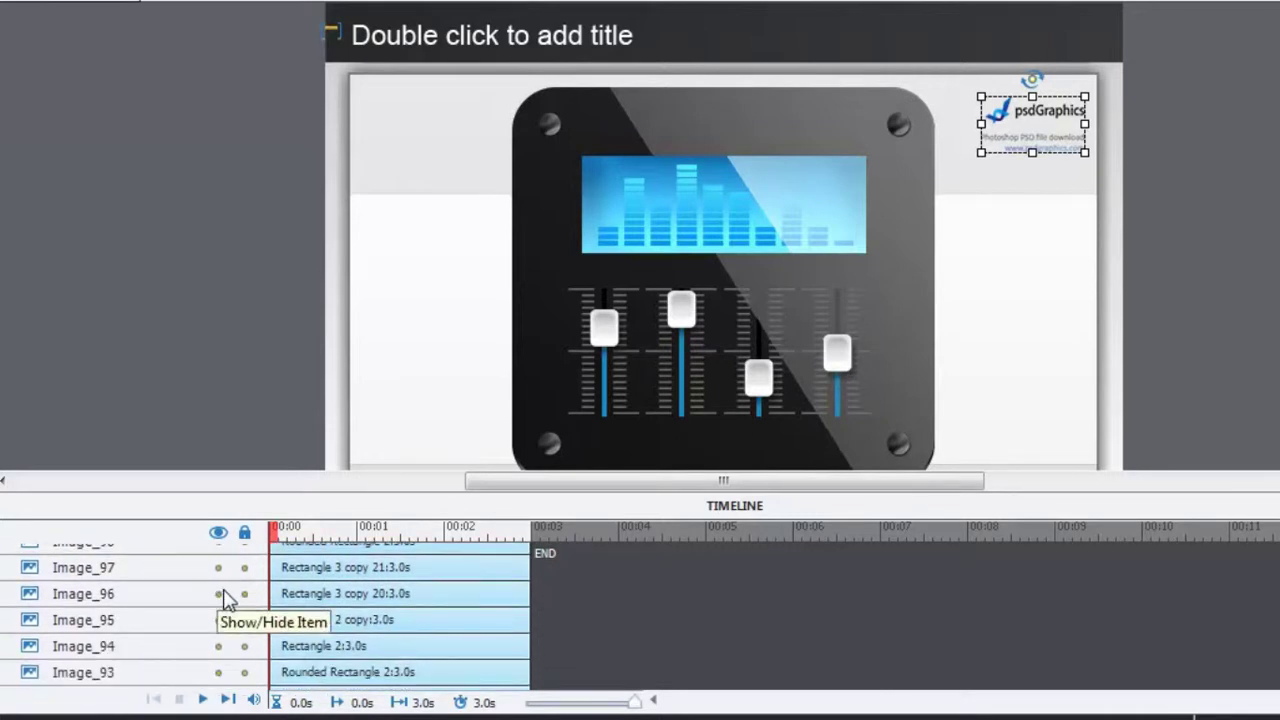
pyautogui.scroll(5, 265, 616)
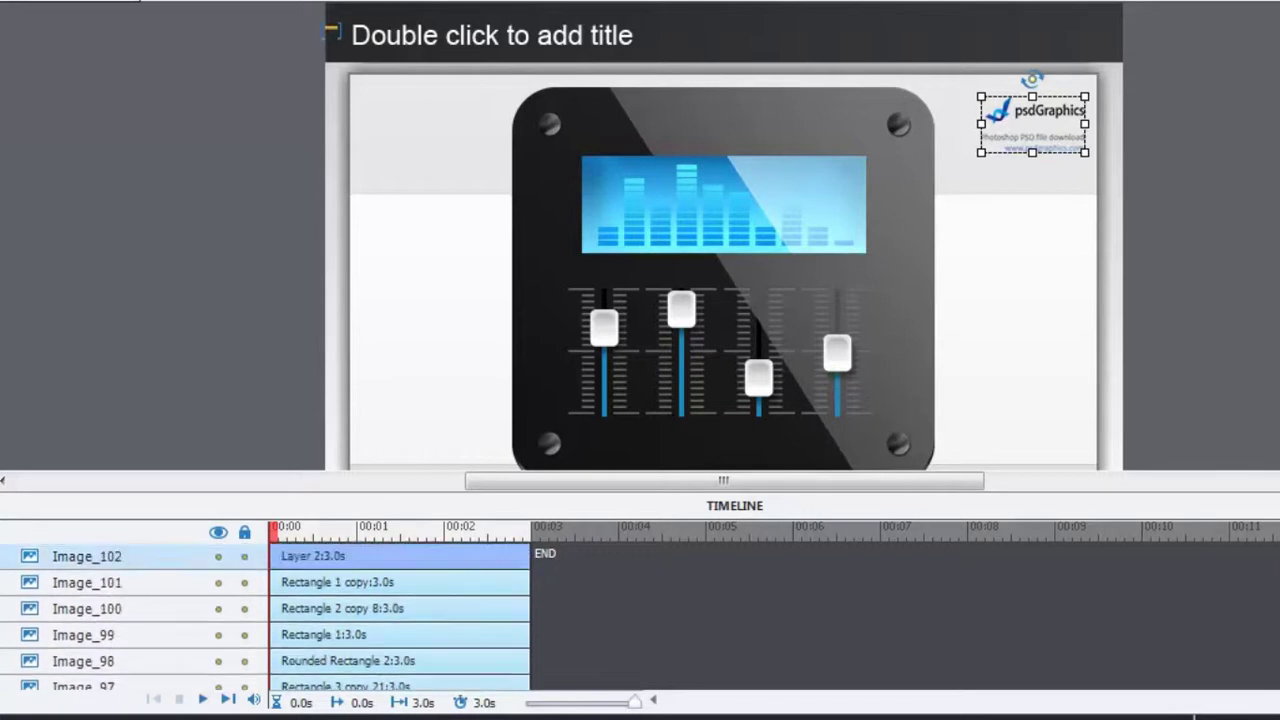
# - Hide the psdGraphics logo layer, Image_102, on the stage
pyautogui.click(218, 556)
pyautogui.click(219, 557)
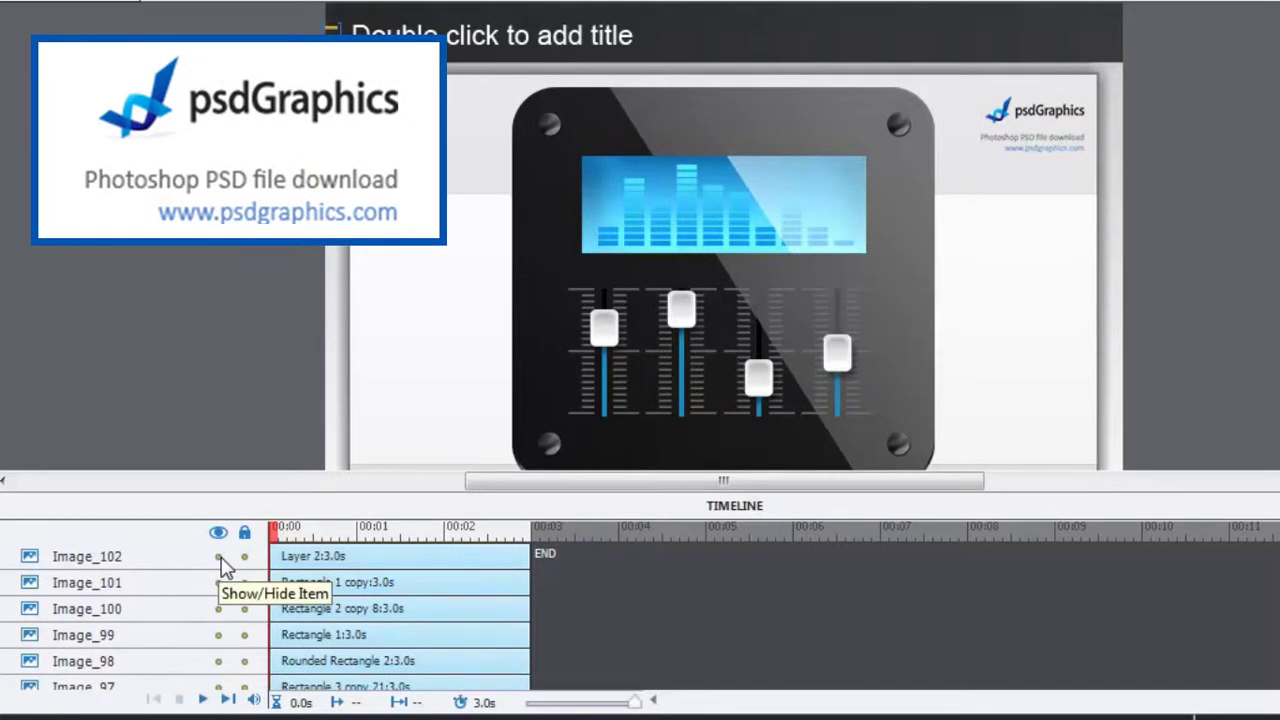
pyautogui.click(218, 557)
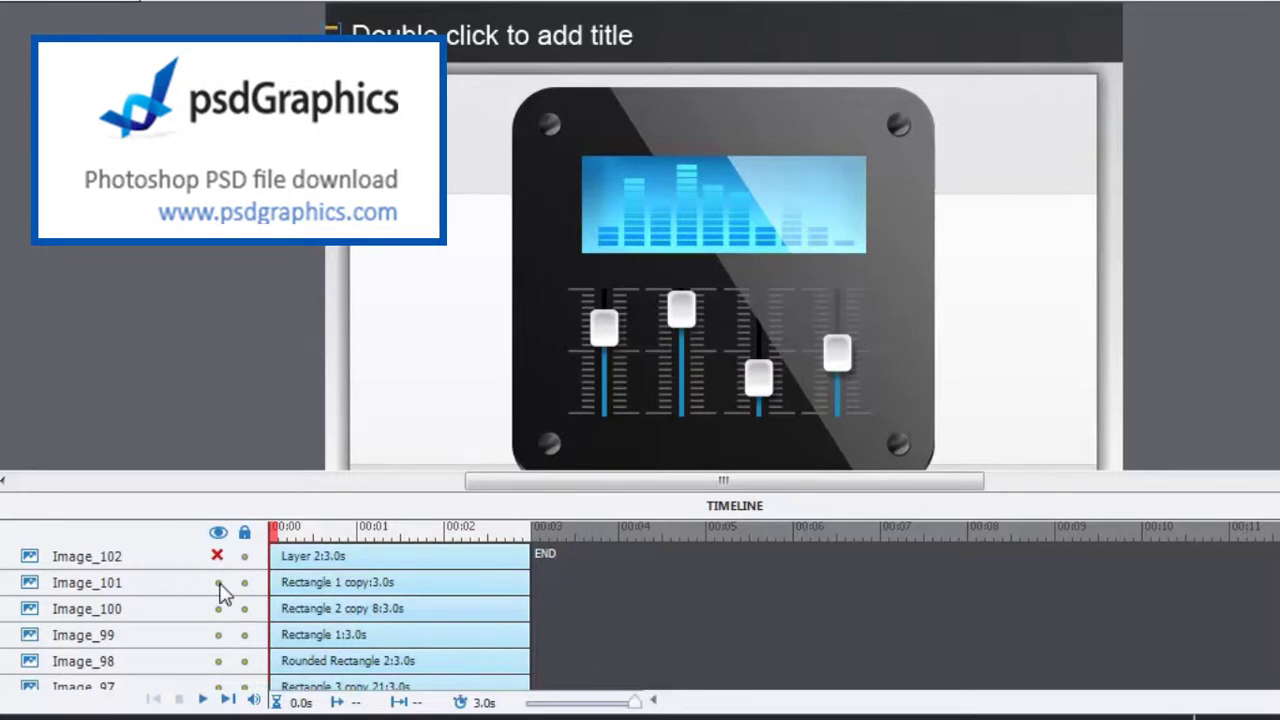
# - Toggle the glare layer over the mixer's display, Image_101, off and back on
pyautogui.click(218, 583)
pyautogui.click(218, 583)
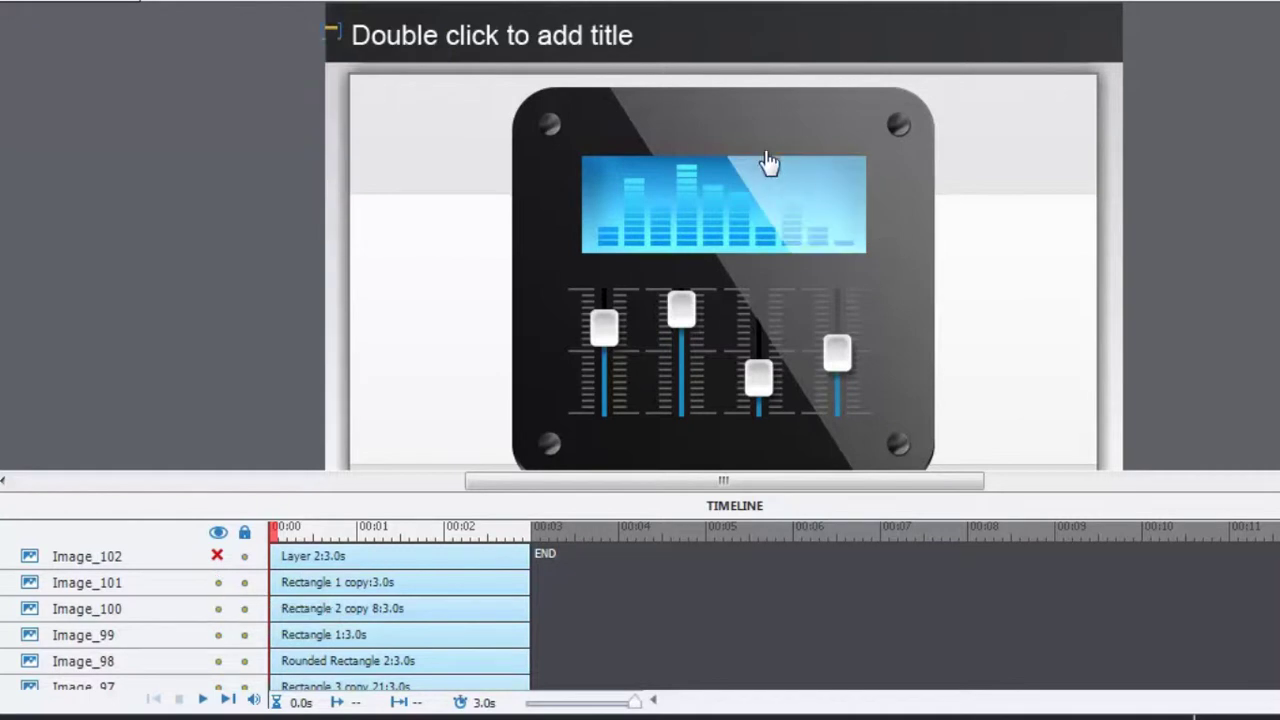
pyautogui.click(218, 583)
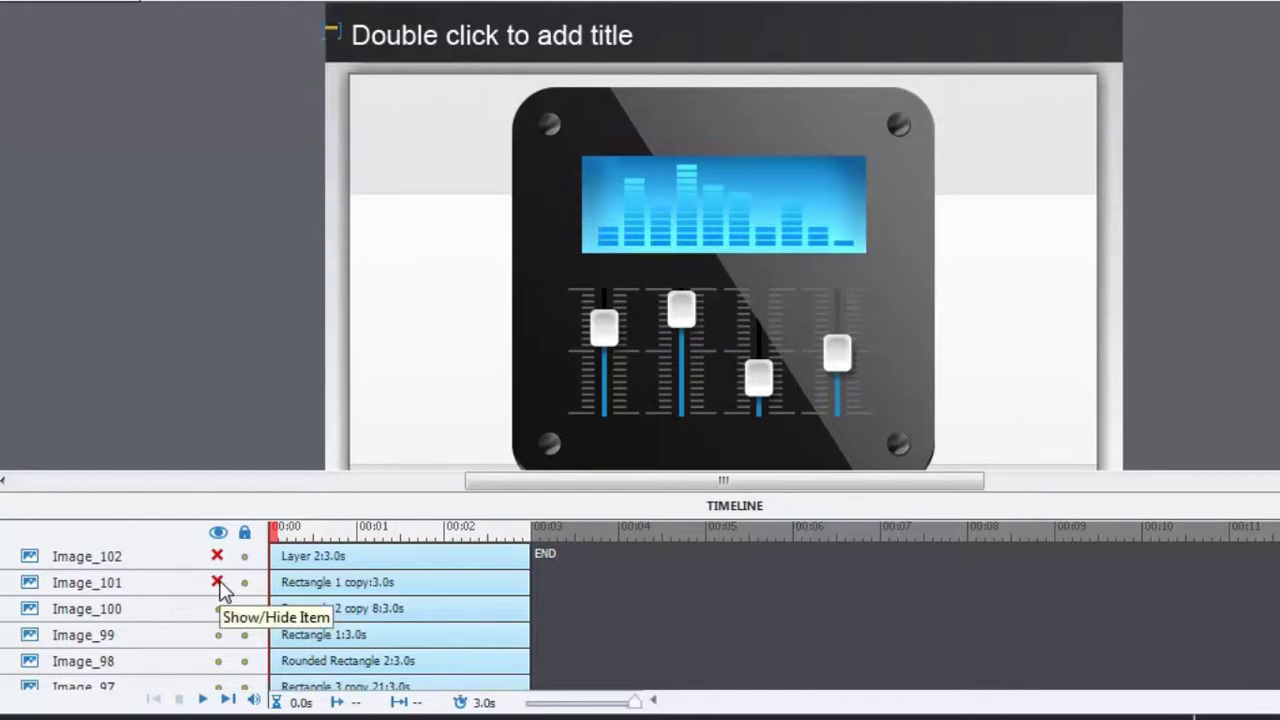
pyautogui.click(218, 583)
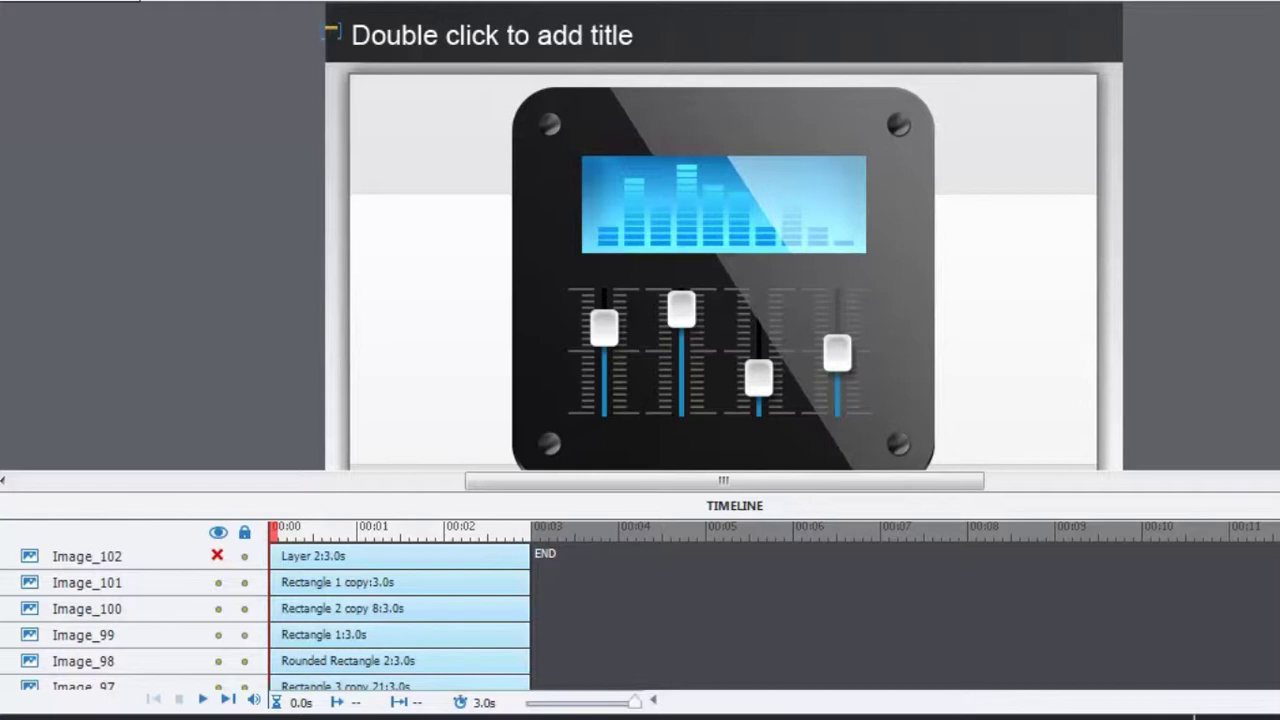
# - Bring up the project Library alongside the slide
pyautogui.click(1268, 56)
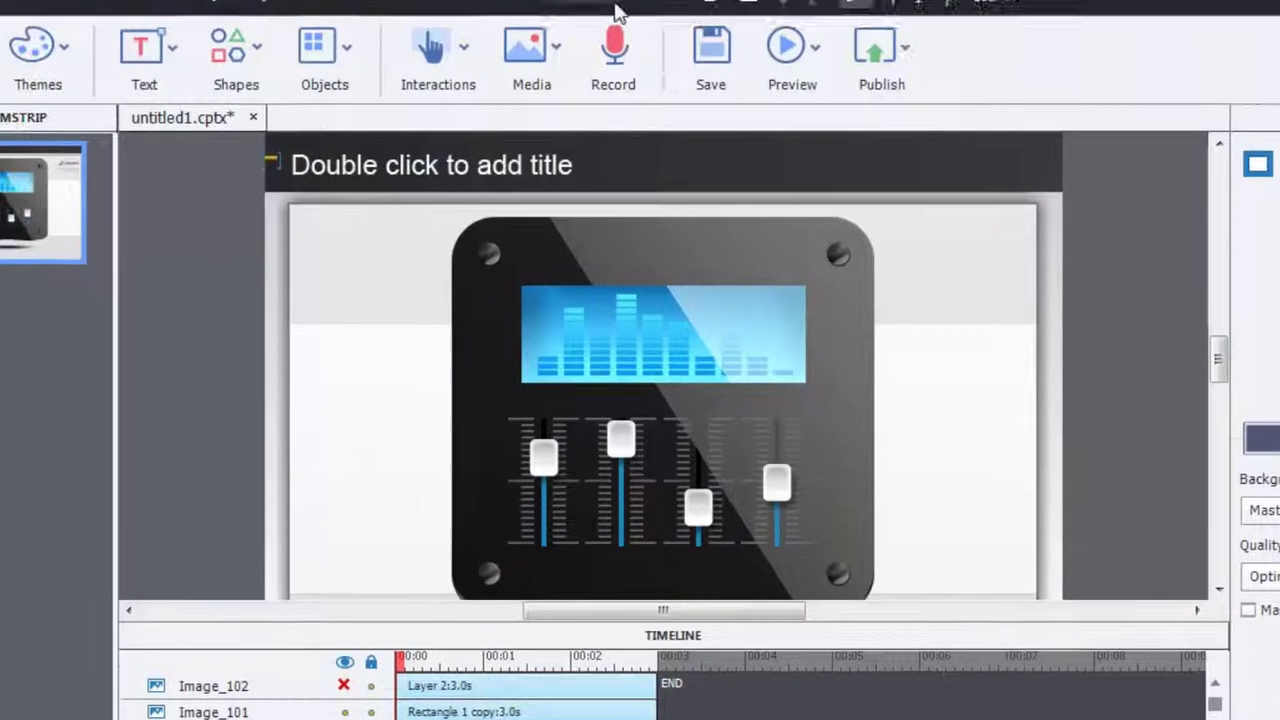
pyautogui.click(454, 0)
pyautogui.press('Escape')
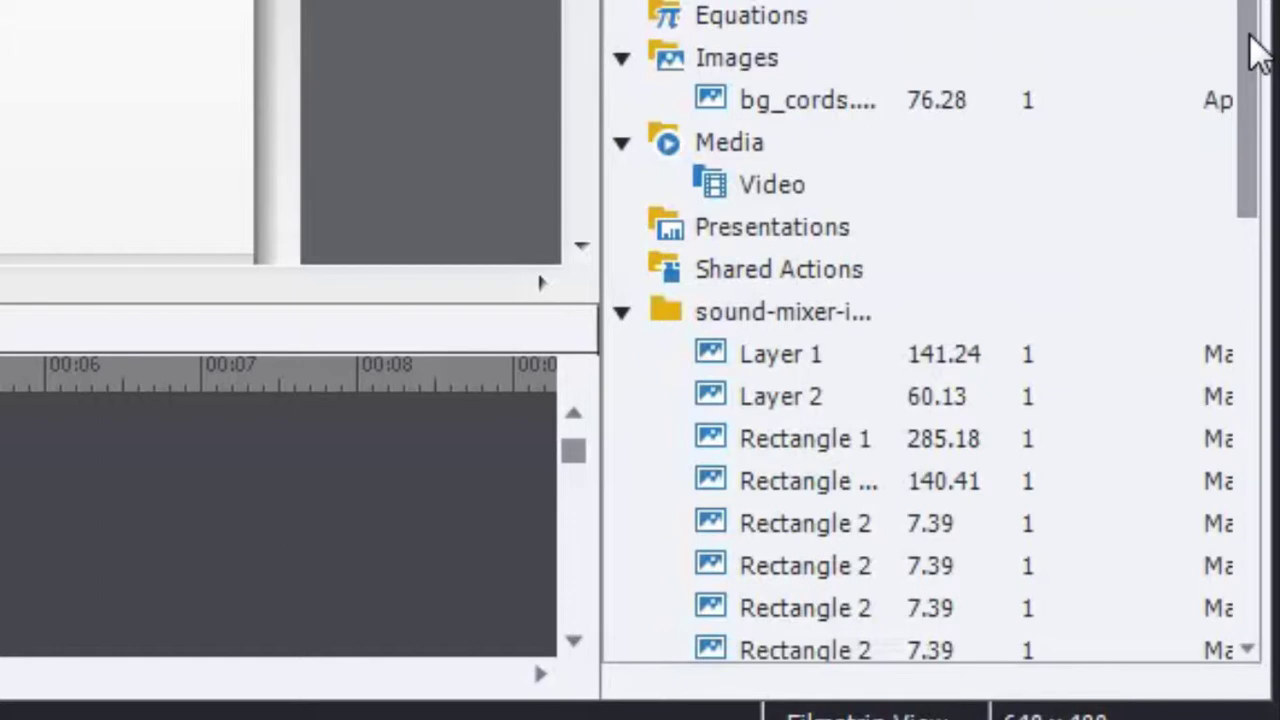
# - Examine the individual layer images stored in the imported sound-mixer folder of the Library
pyautogui.scroll(-1, 1255, 50)
pyautogui.click(830, 205)
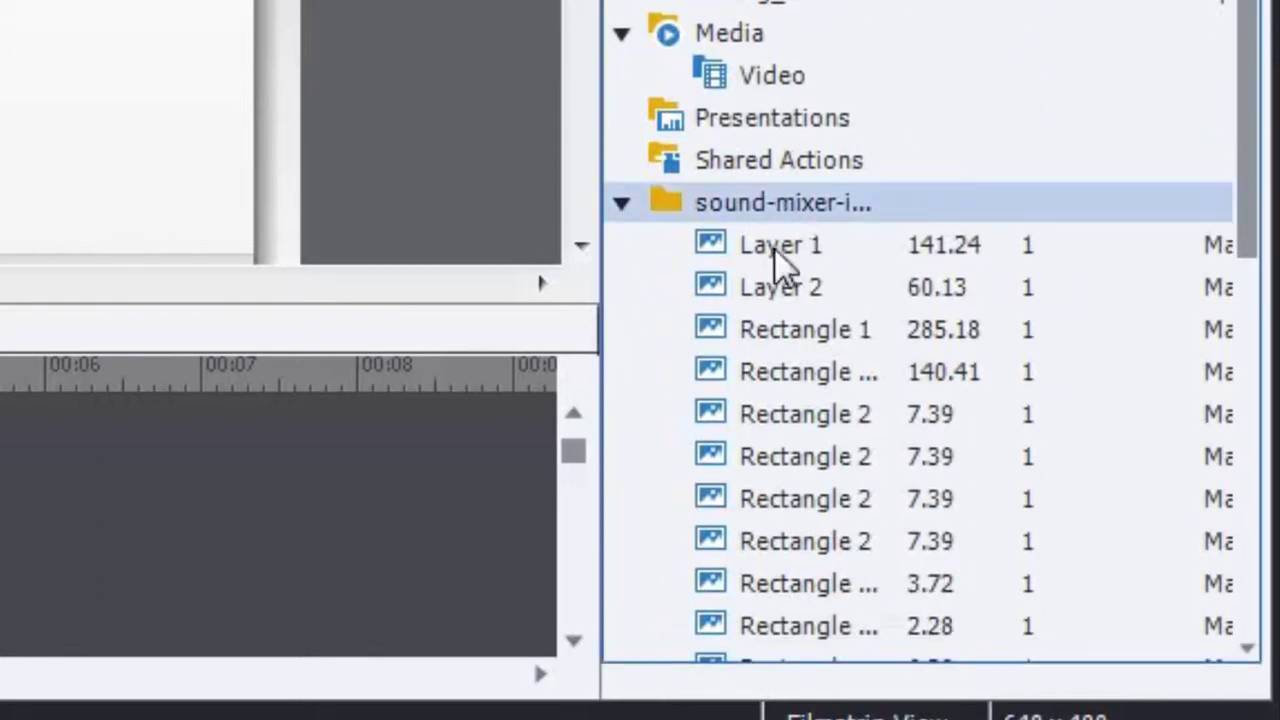
pyautogui.click(780, 252)
pyautogui.click(802, 290)
pyautogui.click(810, 332)
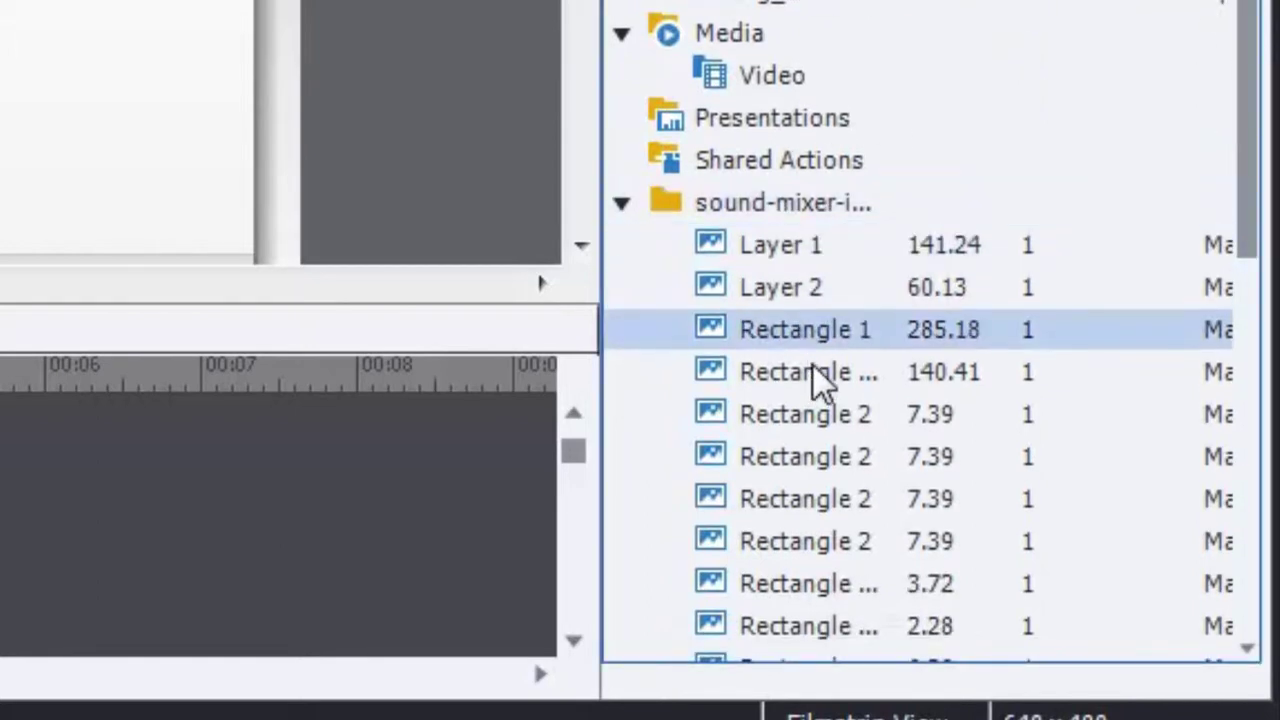
pyautogui.click(818, 378)
pyautogui.click(822, 420)
pyautogui.click(826, 460)
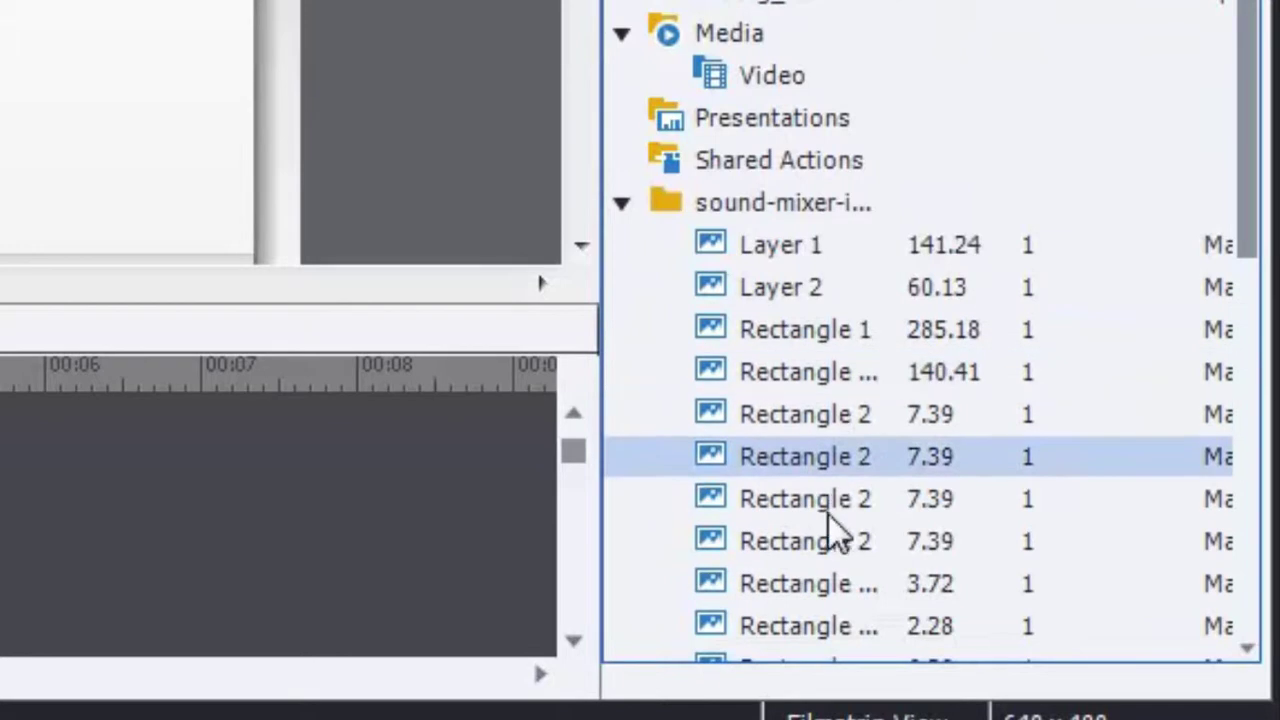
pyautogui.click(800, 500)
# - Collapse the sound-mixer folder in the Library, check its available commands, and expand it again
pyautogui.click(621, 204)
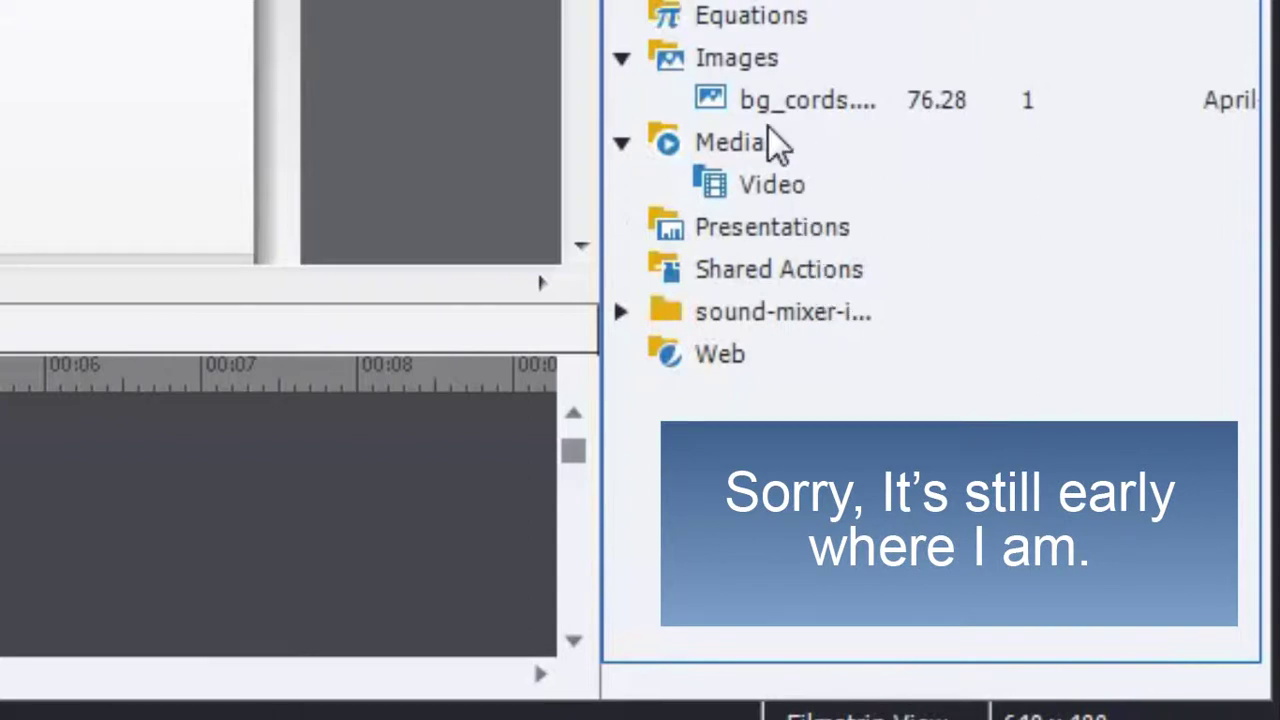
pyautogui.click(797, 307)
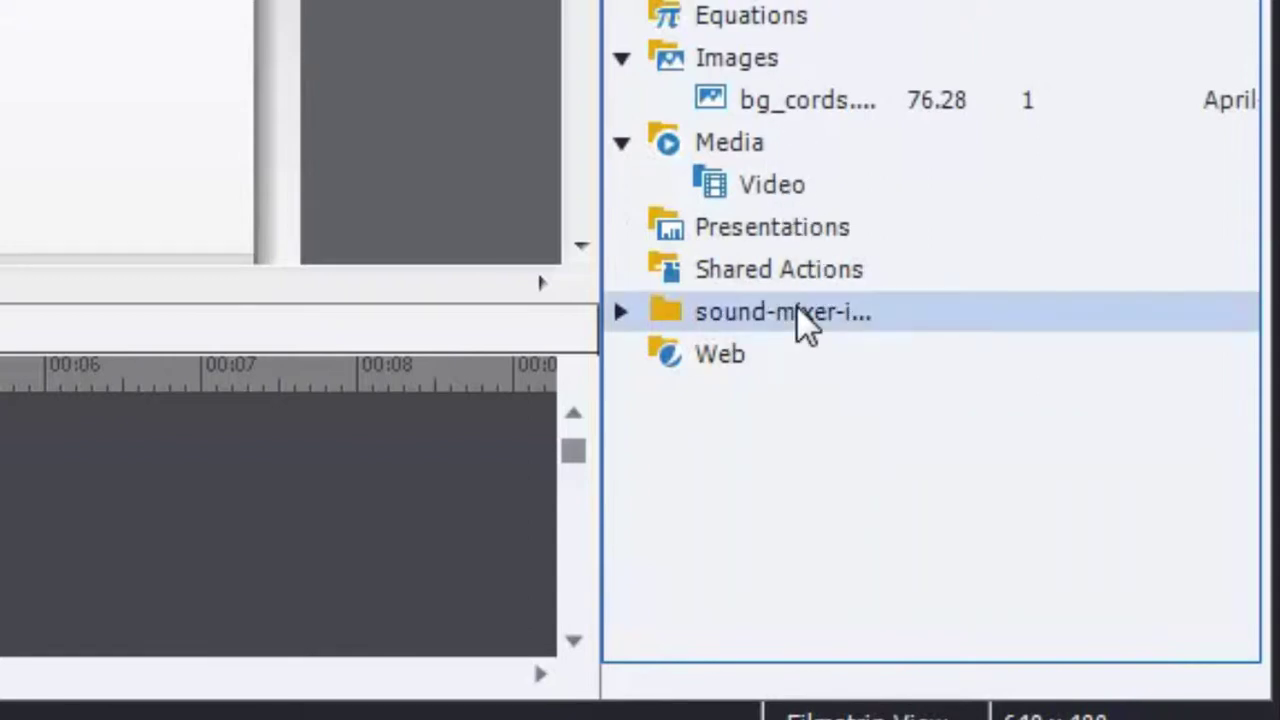
pyautogui.rightClick(797, 307)
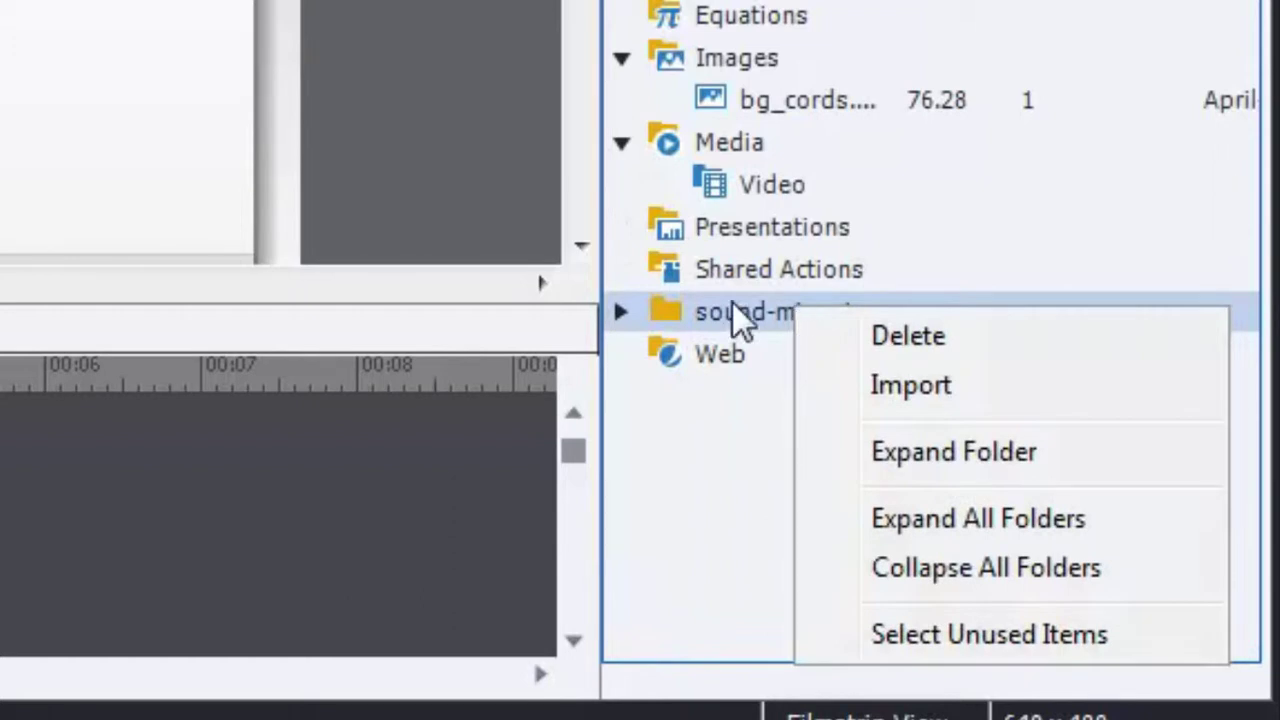
pyautogui.click(624, 315)
pyautogui.click(624, 315)
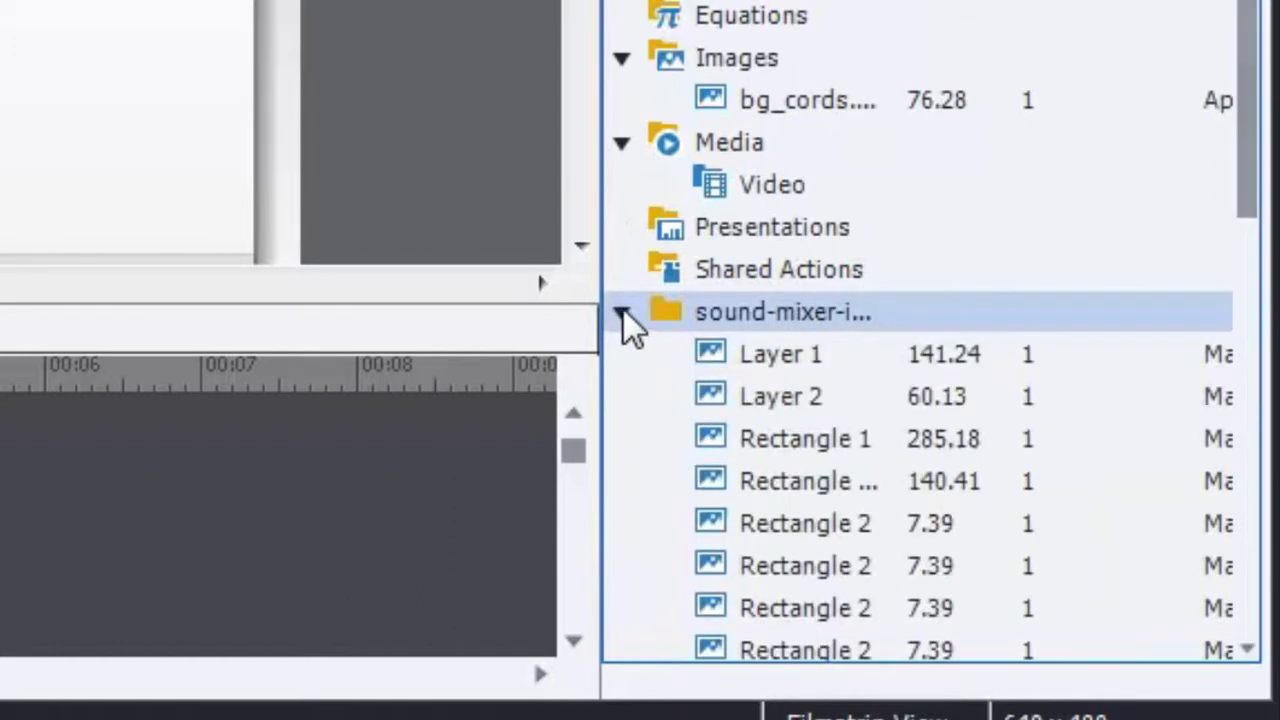